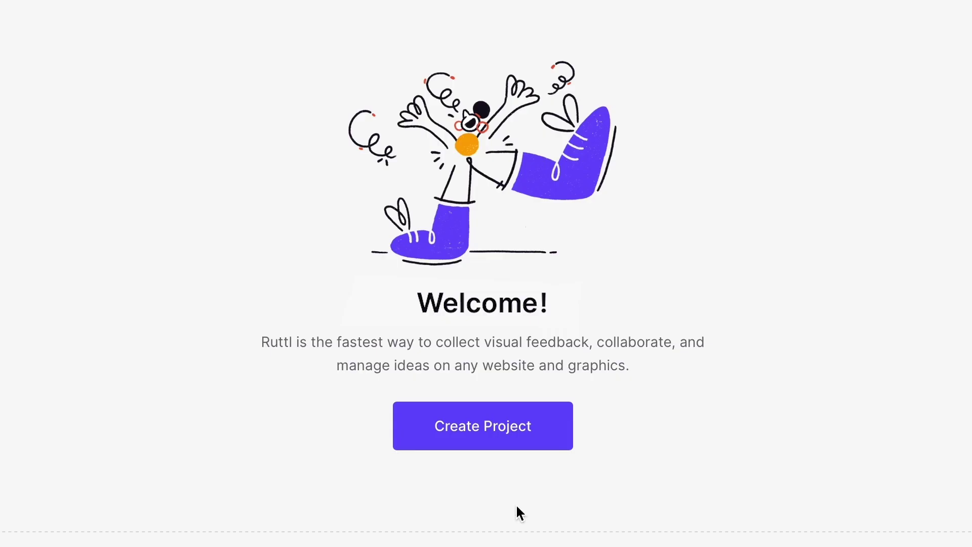
# - Create a new project named Miro and title its first page Home
pyautogui.click(543, 449)
pyautogui.click(366, 210)
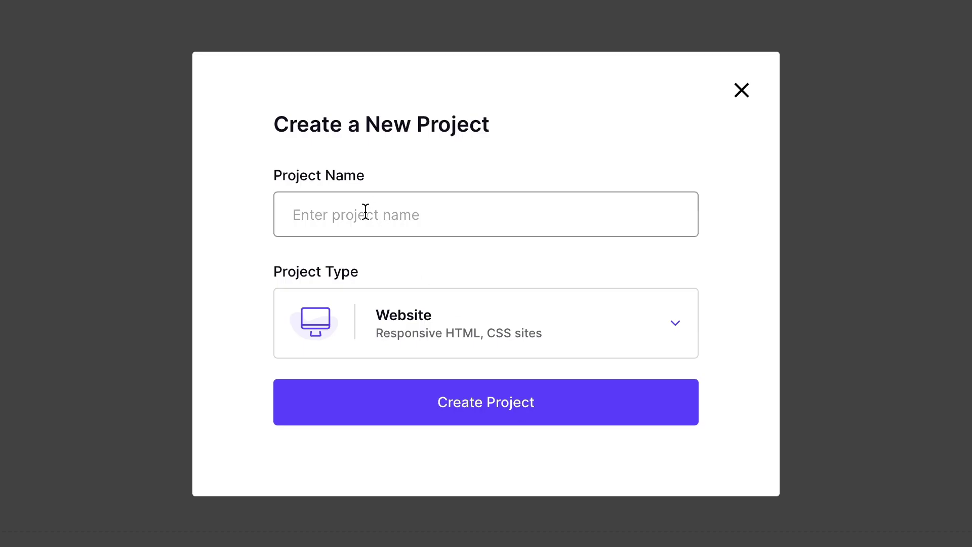
pyautogui.write('Miro')
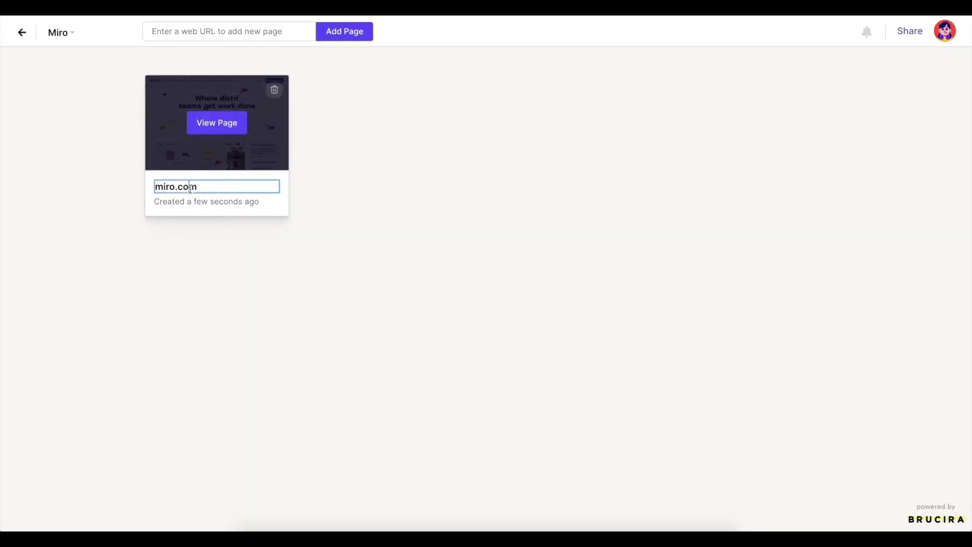
pyautogui.write('Home')
pyautogui.press('Return')
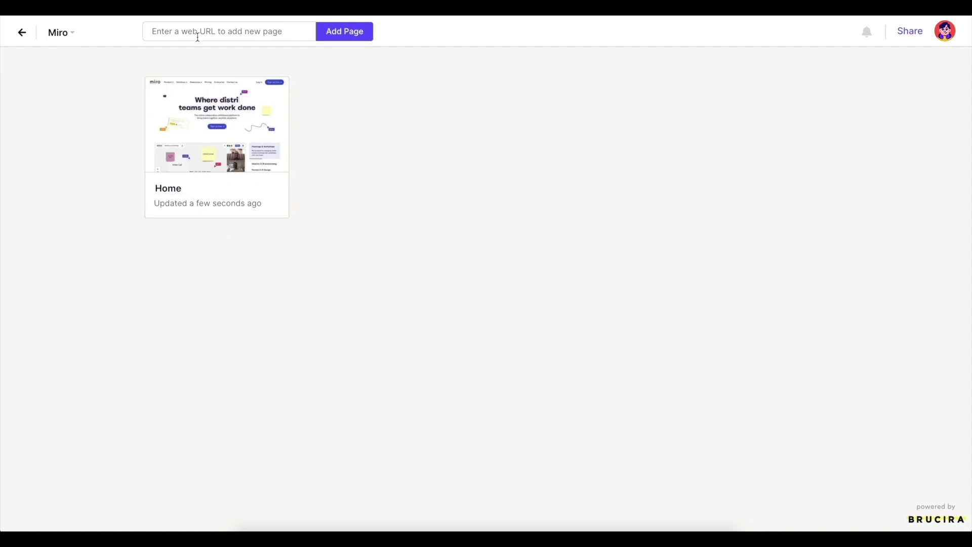
pyautogui.write('https://miro.com/ux-tool/')
pyautogui.click(349, 37)
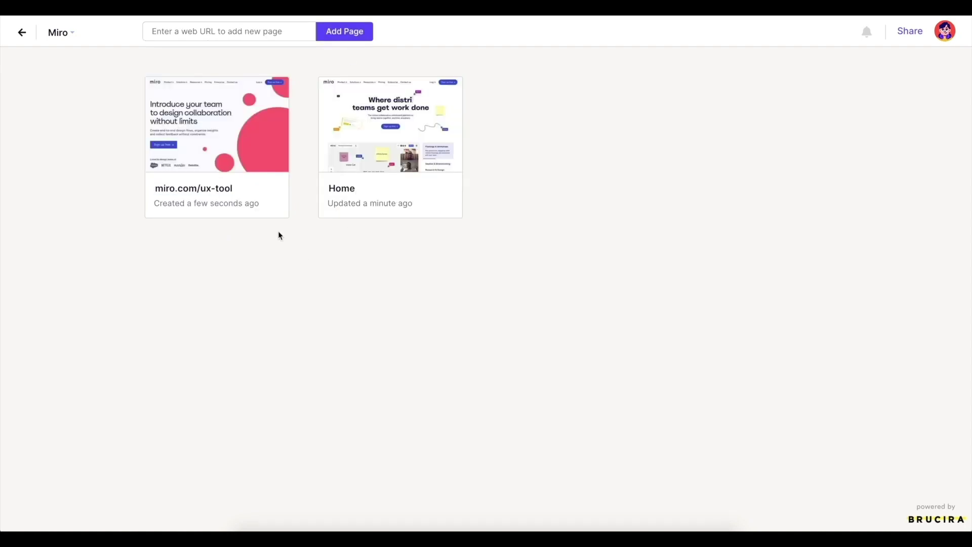
pyautogui.click(194, 187)
pyautogui.hotkey('ctrl', 'a')
pyautogui.write('UX Rese')
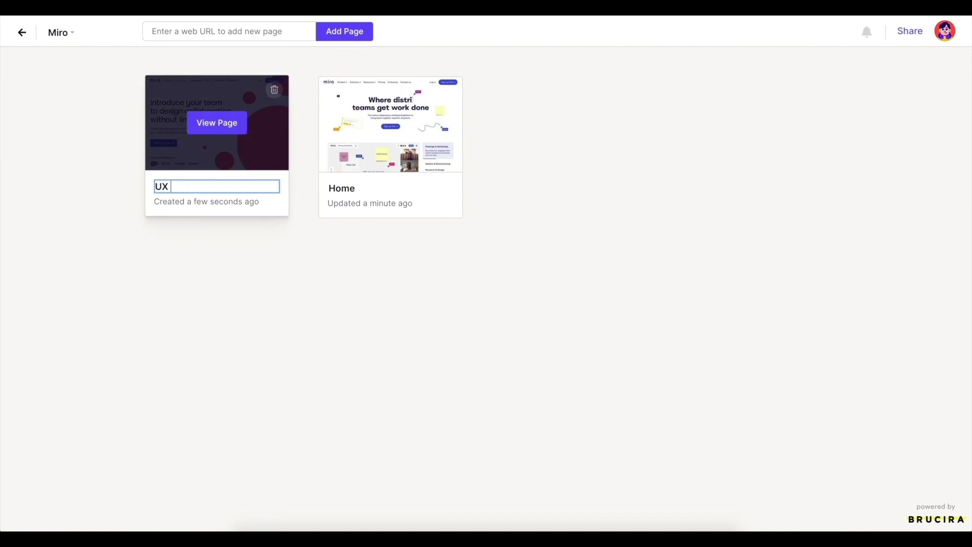
pyautogui.write('arch')
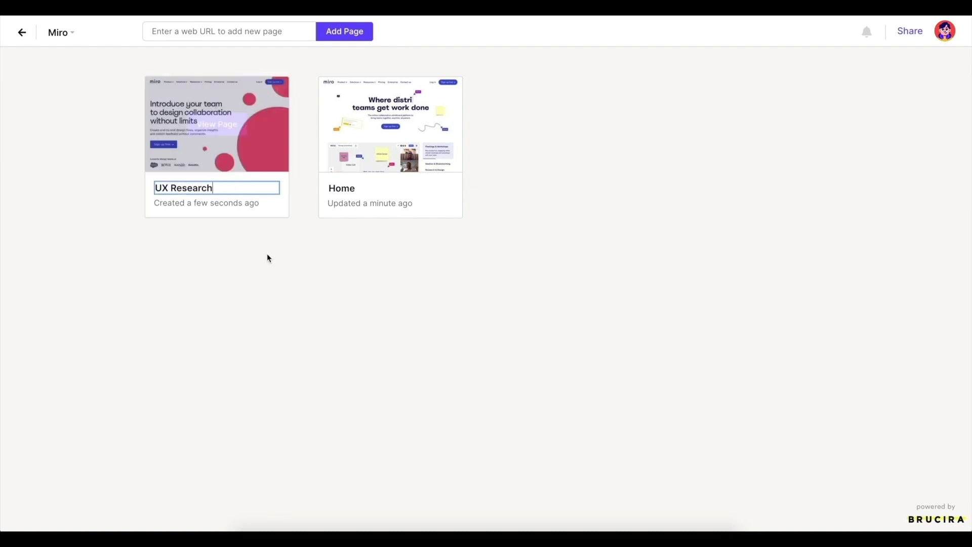
pyautogui.click(266, 256)
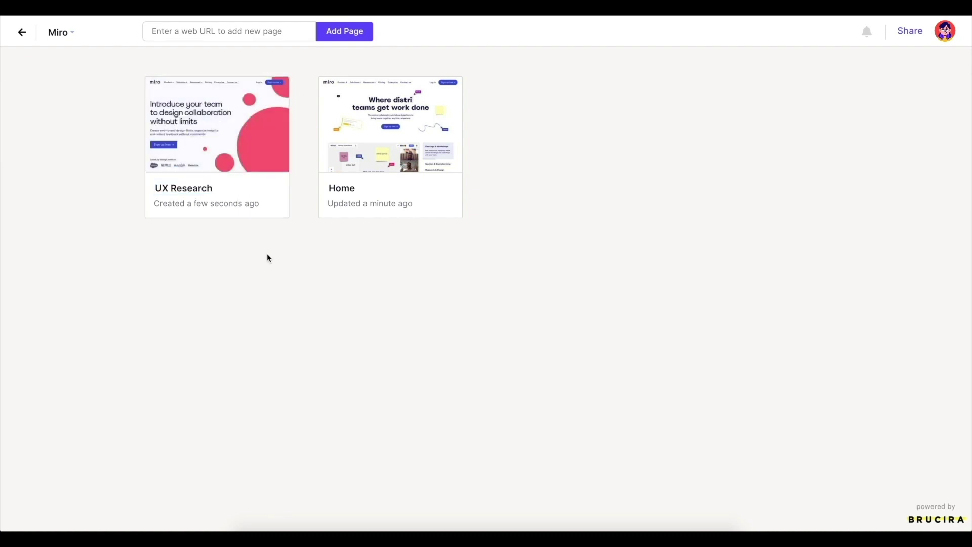
pyautogui.click(908, 31)
pyautogui.click(521, 221)
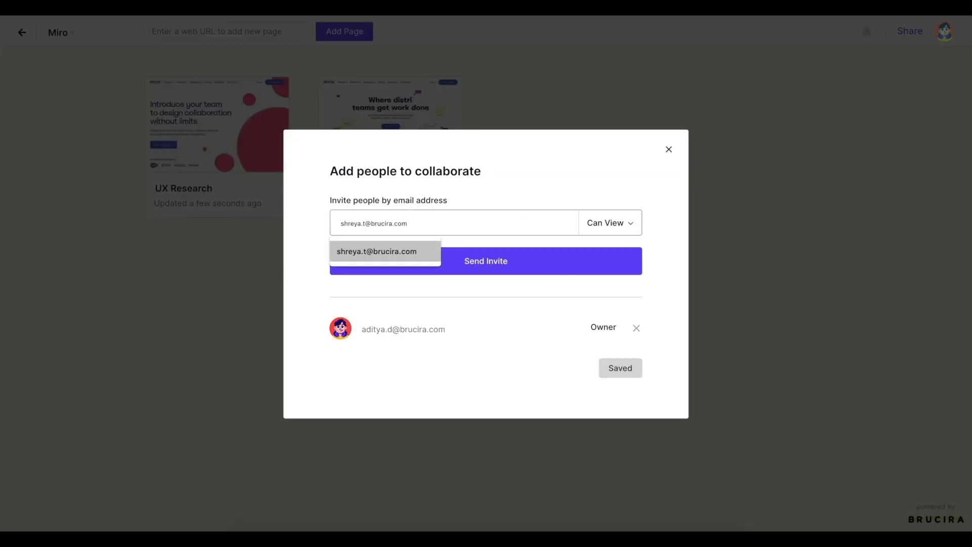
pyautogui.click(376, 251)
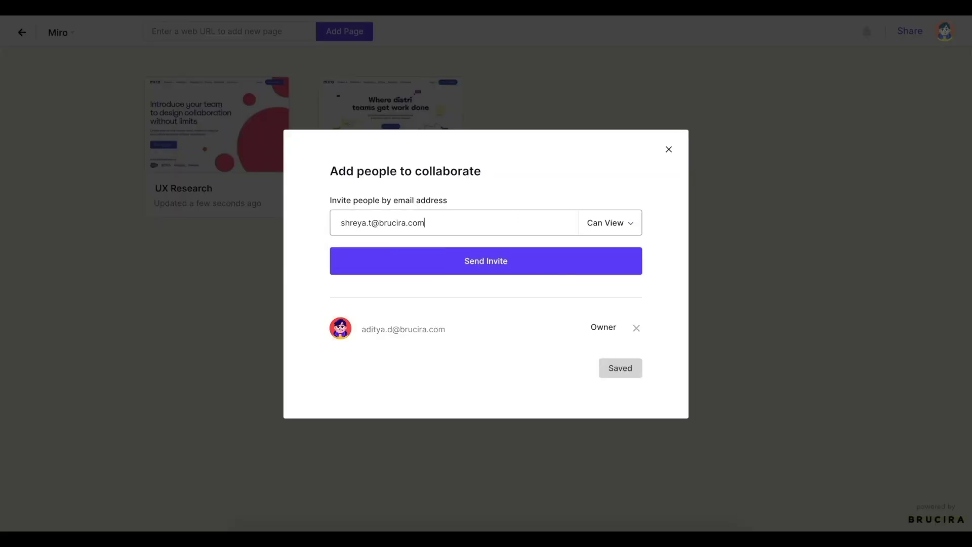
pyautogui.click(607, 224)
pyautogui.click(608, 246)
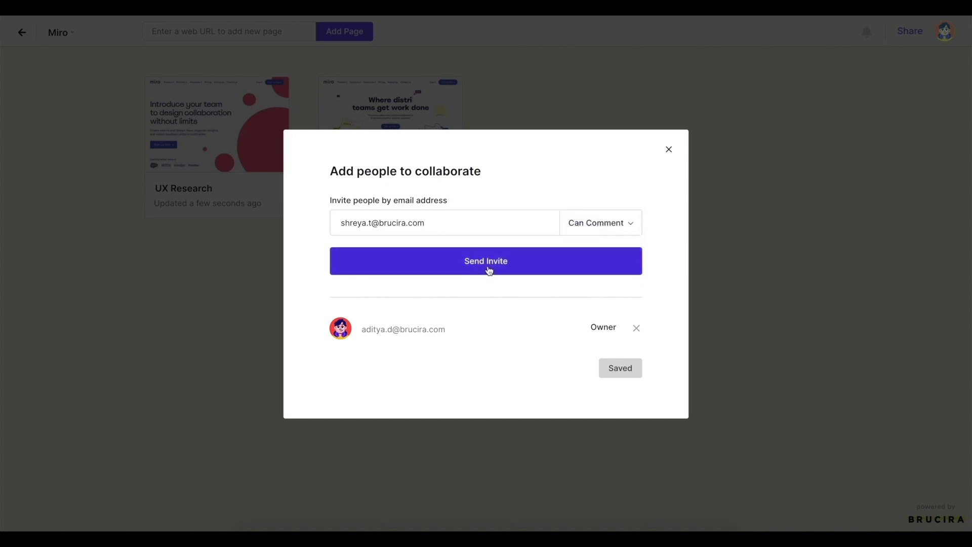
pyautogui.click(488, 268)
# - Invite Harsh as a second collaborator with Can edit rights, then close the sharing dialog
pyautogui.click(458, 207)
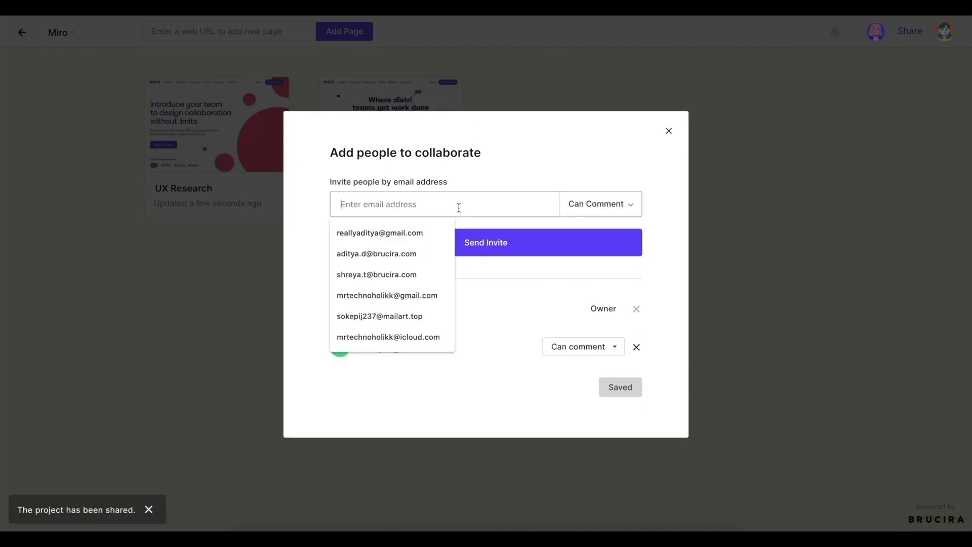
pyautogui.click(393, 242)
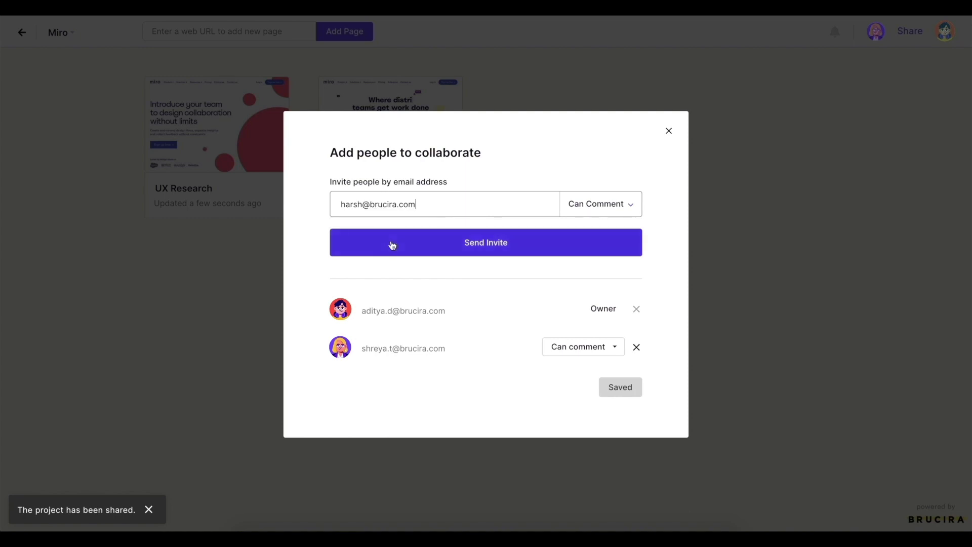
pyautogui.click(496, 257)
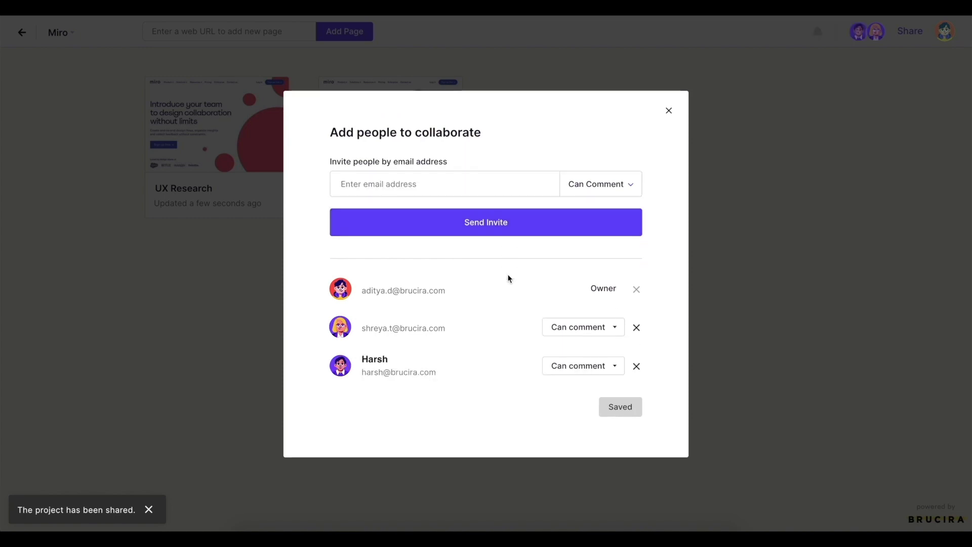
pyautogui.click(603, 406)
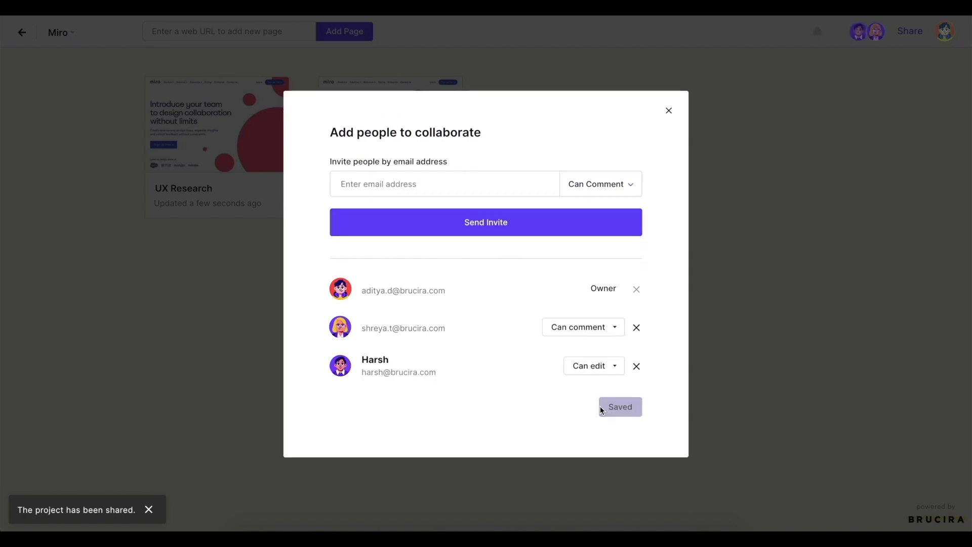
pyautogui.click(669, 112)
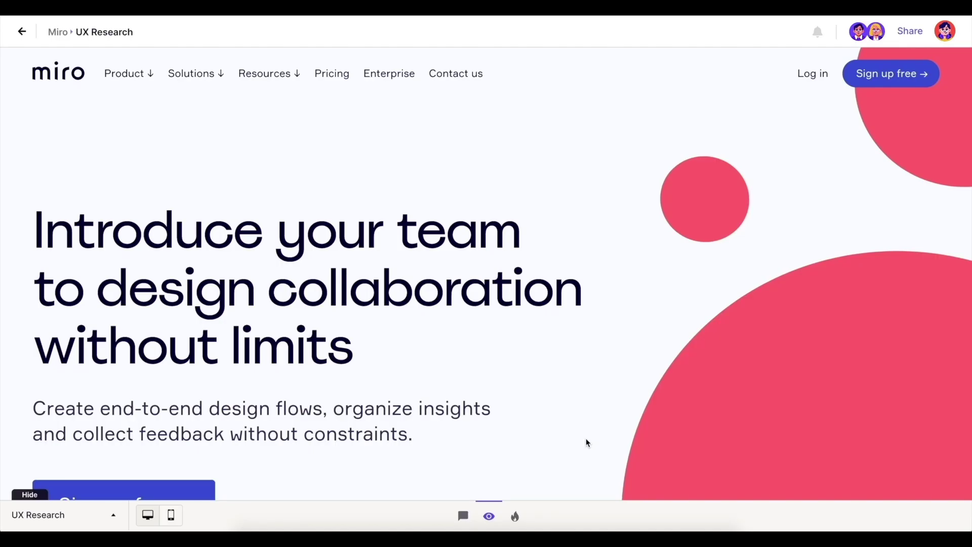
# - Scroll down the UX Research preview from the hero heading to the customer journey map
pyautogui.scroll(-3, 585, 438)
pyautogui.scroll(-3, 585, 439)
pyautogui.scroll(-3, 585, 438)
pyautogui.scroll(-3, 586, 442)
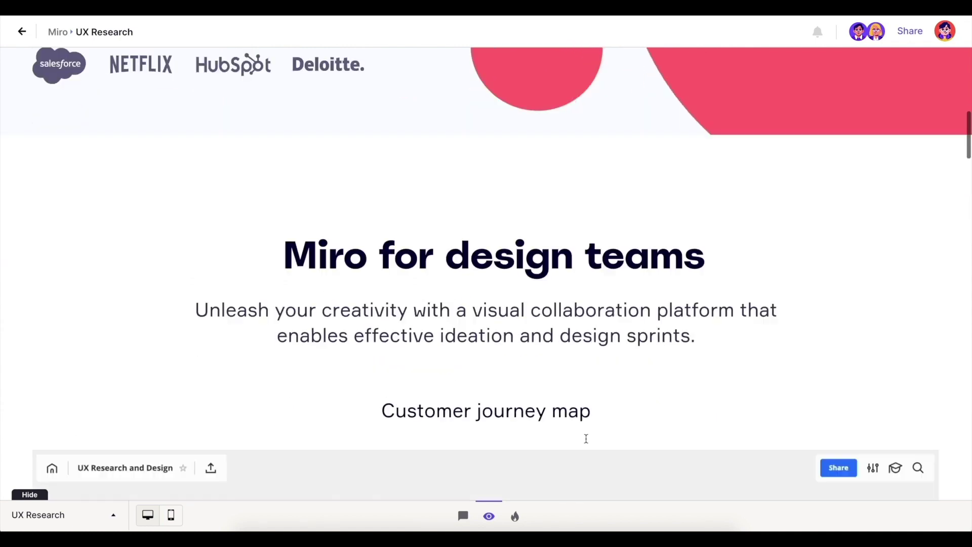
pyautogui.scroll(-3, 586, 442)
pyautogui.scroll(-3, 586, 442)
pyautogui.scroll(-3, 586, 442)
pyautogui.scroll(-3, 586, 441)
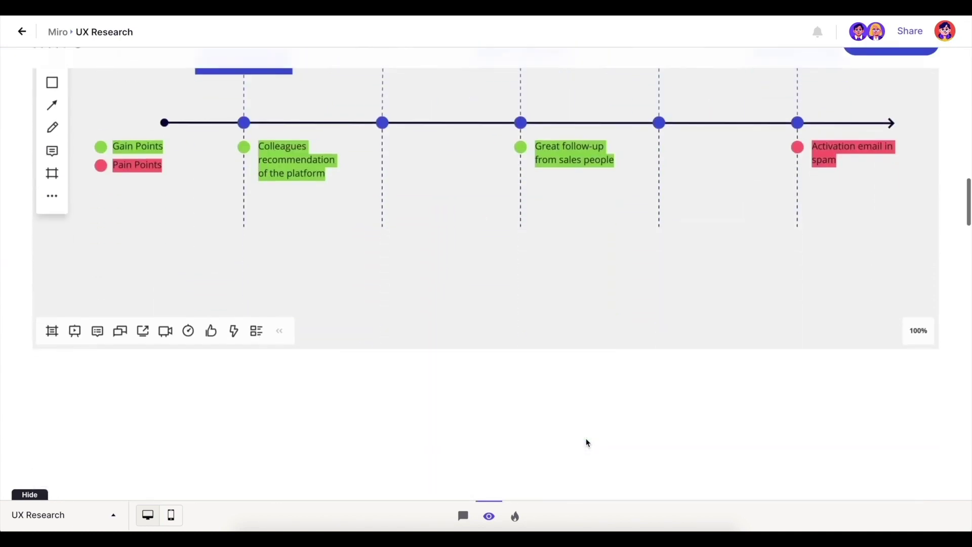
pyautogui.scroll(-2, 587, 442)
pyautogui.scroll(-3, 587, 442)
pyautogui.scroll(-1, 586, 442)
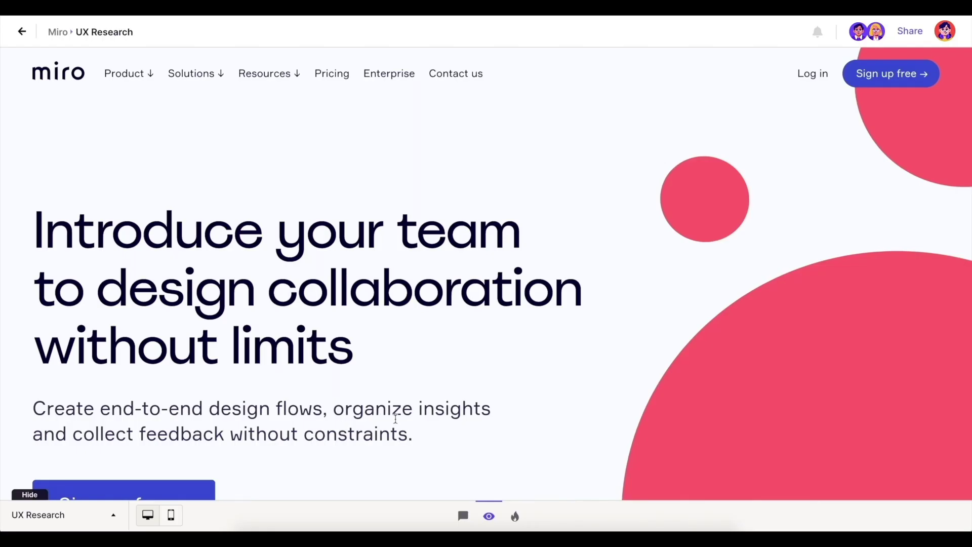
pyautogui.click(464, 515)
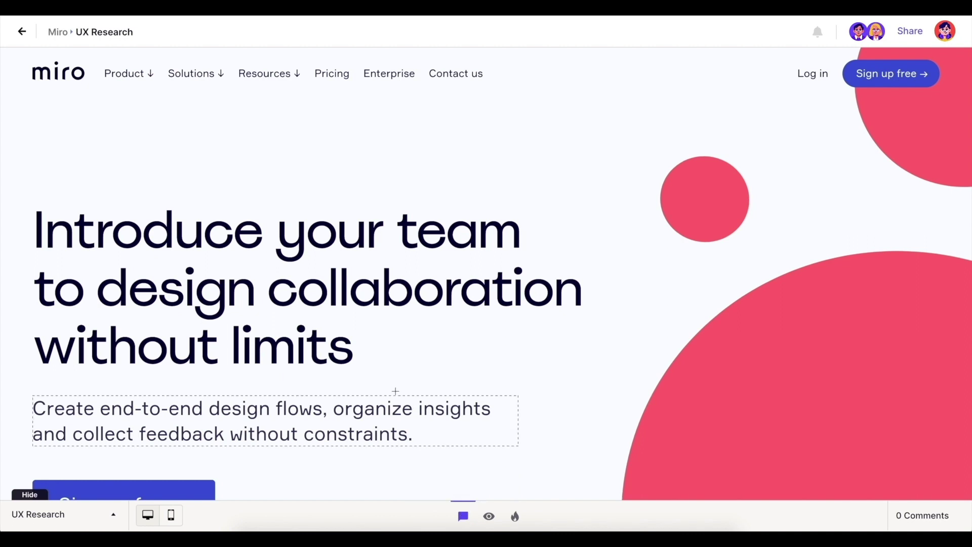
pyautogui.click(343, 332)
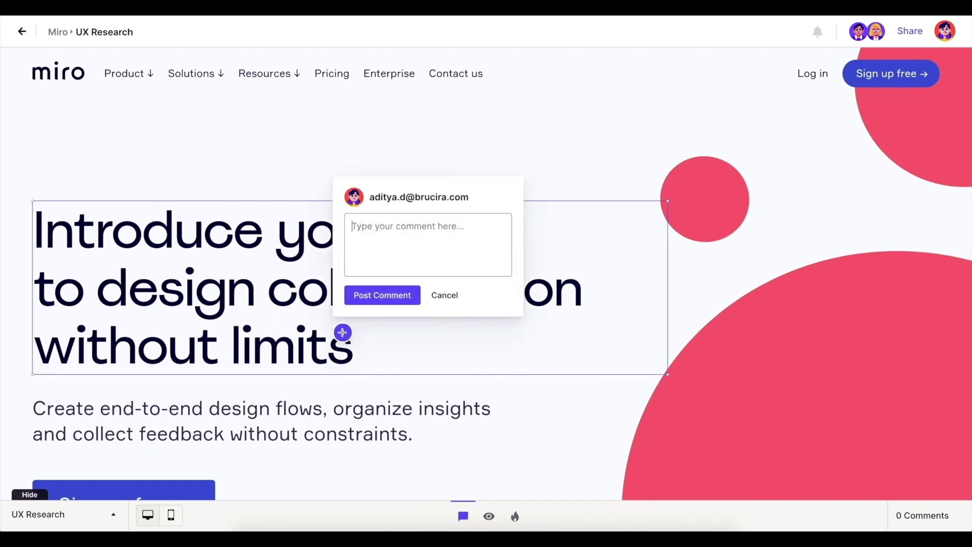
pyautogui.write("@Harsh I remember reading Mark's copy in the demo. Can we replace this with the o")
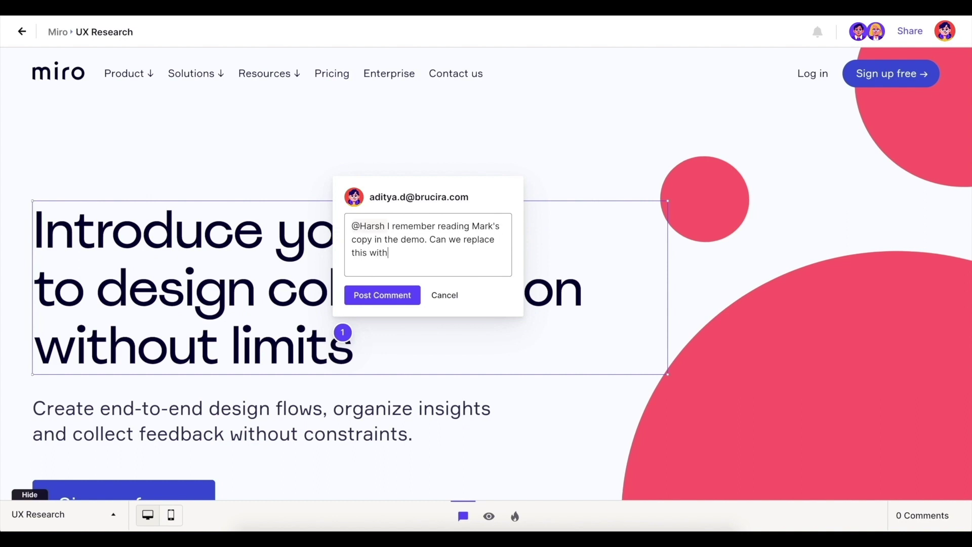
pyautogui.write('ld one?')
pyautogui.click(382, 294)
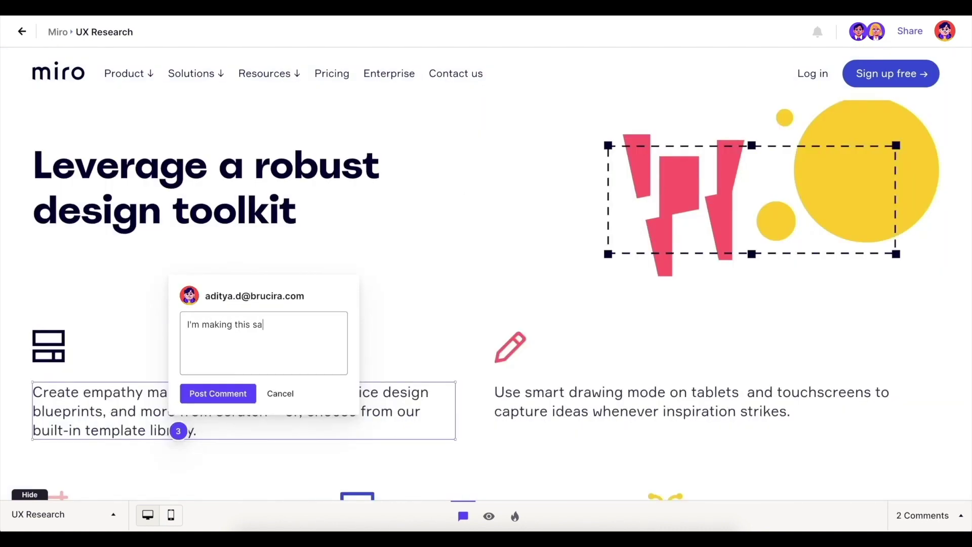
pyautogui.press('BackSpace')
pyautogui.press('BackSpace')
pyautogui.write('ma')
pyautogui.click(219, 395)
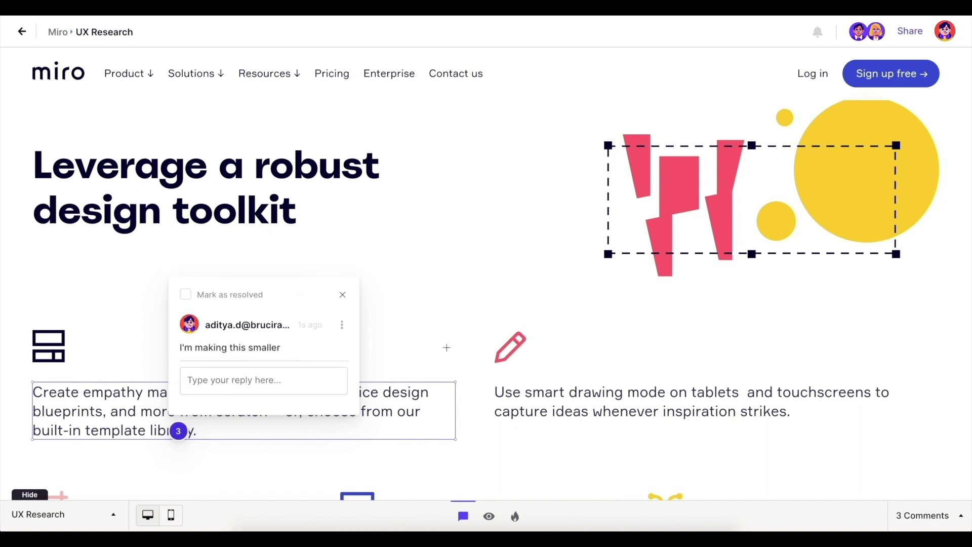
# - Open the comments list and jump between the hero, journey map and feature text comments
pyautogui.click(921, 519)
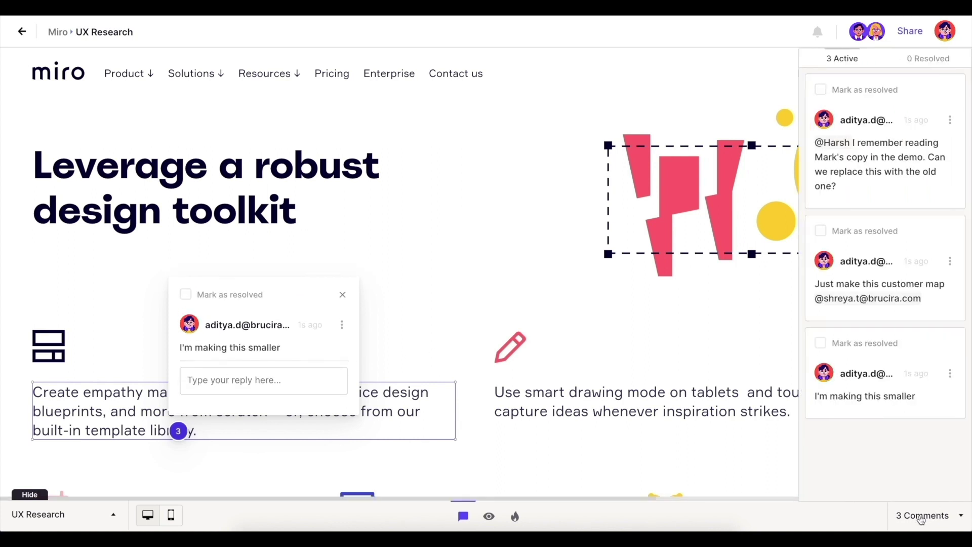
pyautogui.click(880, 155)
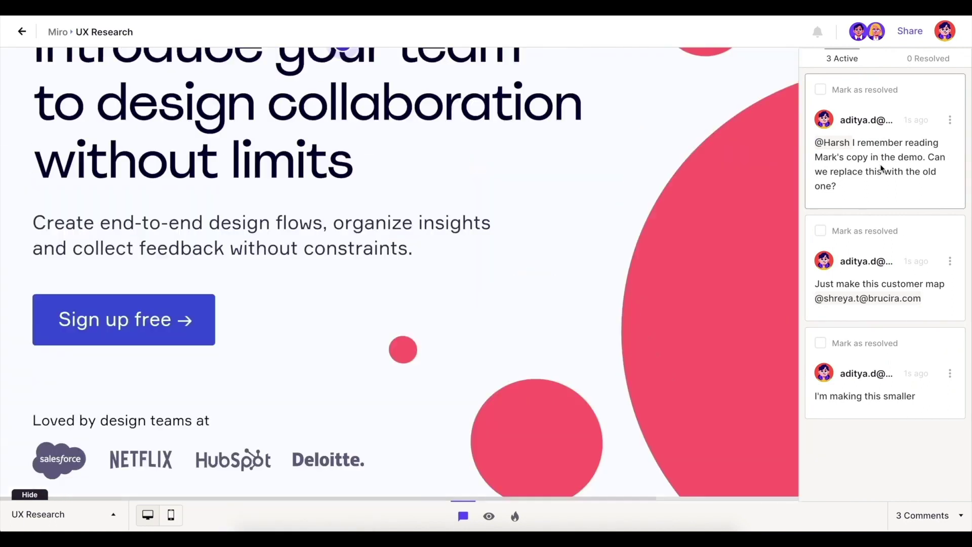
pyautogui.click(889, 263)
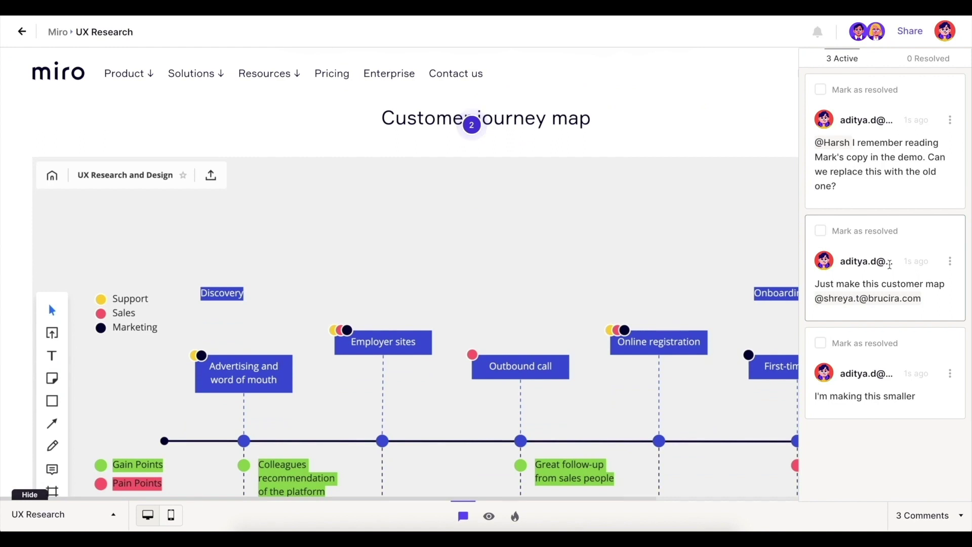
pyautogui.click(900, 369)
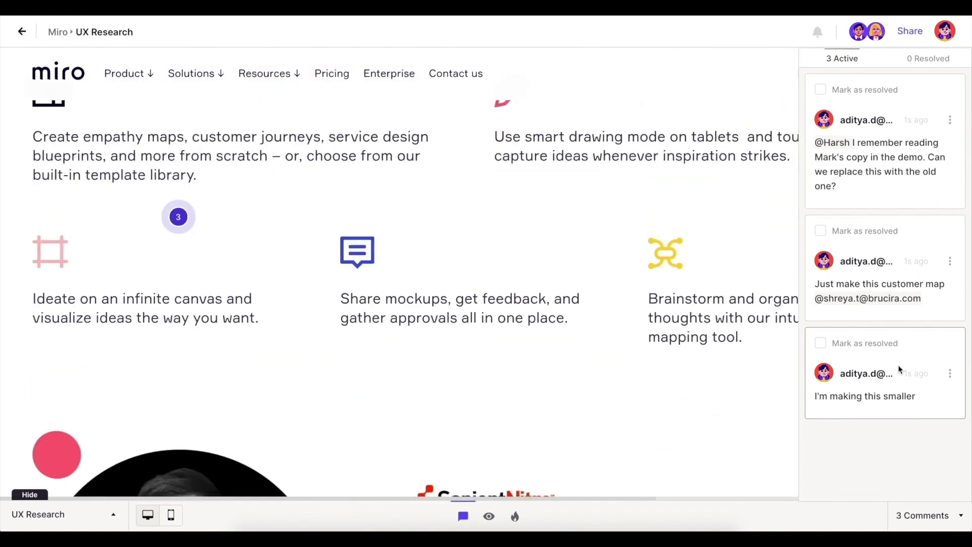
pyautogui.click(890, 278)
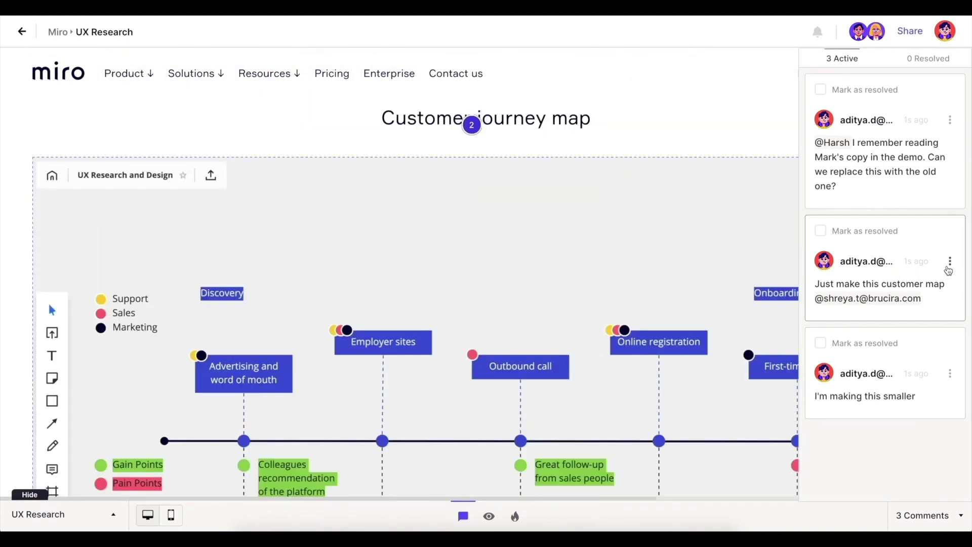
# - Edit the second comment so it reads 'journey map' instead of customer
pyautogui.click(948, 268)
pyautogui.click(913, 264)
pyautogui.write('journey')
pyautogui.click(838, 360)
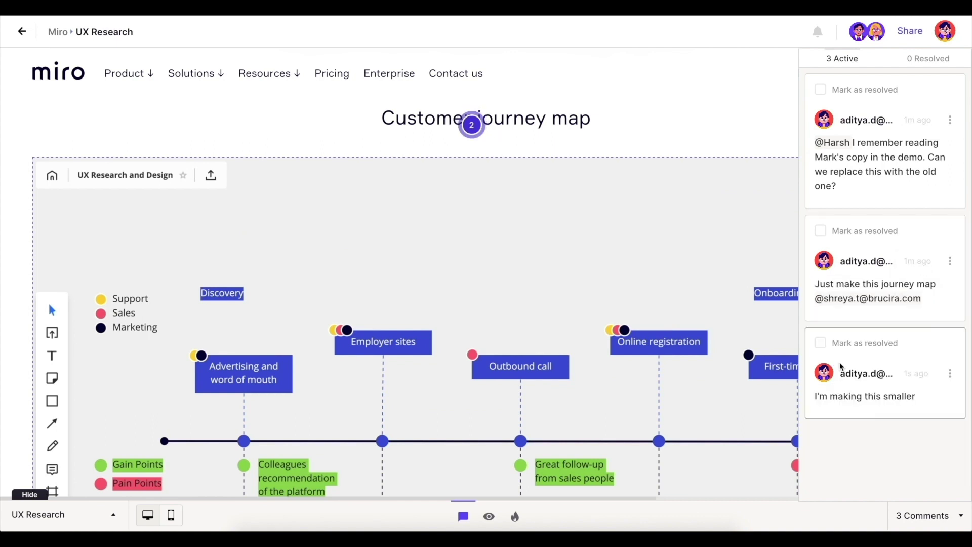
# - Mark the journey map comment resolved and locate it from the Resolved list
pyautogui.click(821, 232)
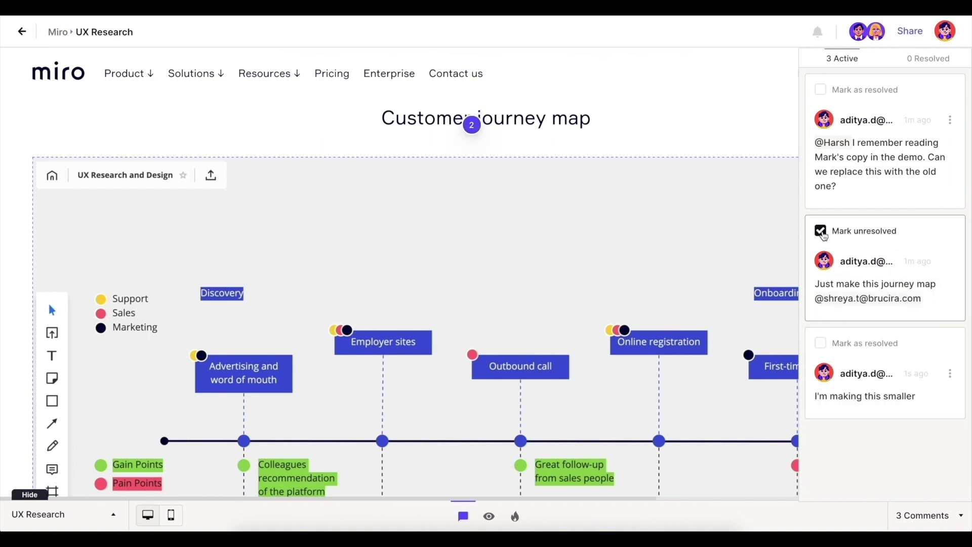
pyautogui.click(826, 293)
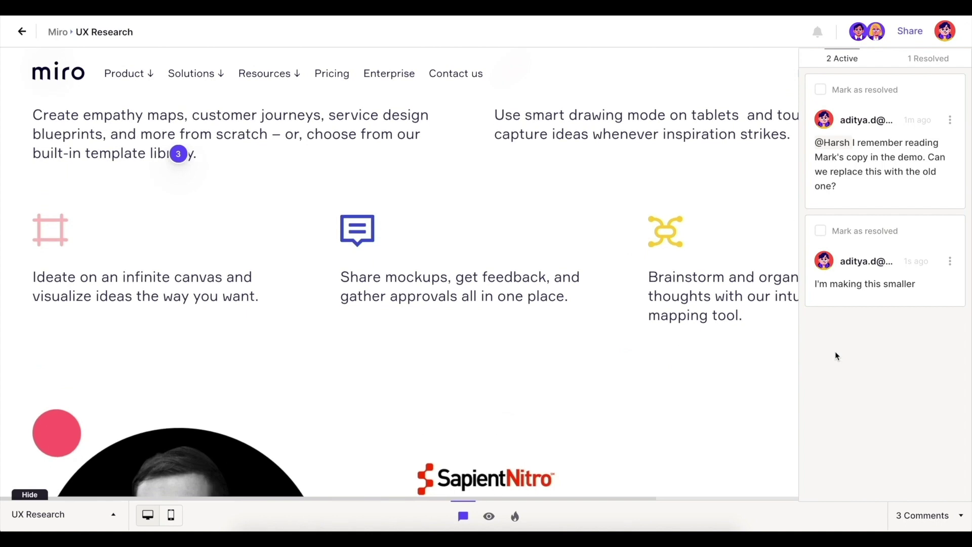
pyautogui.click(922, 59)
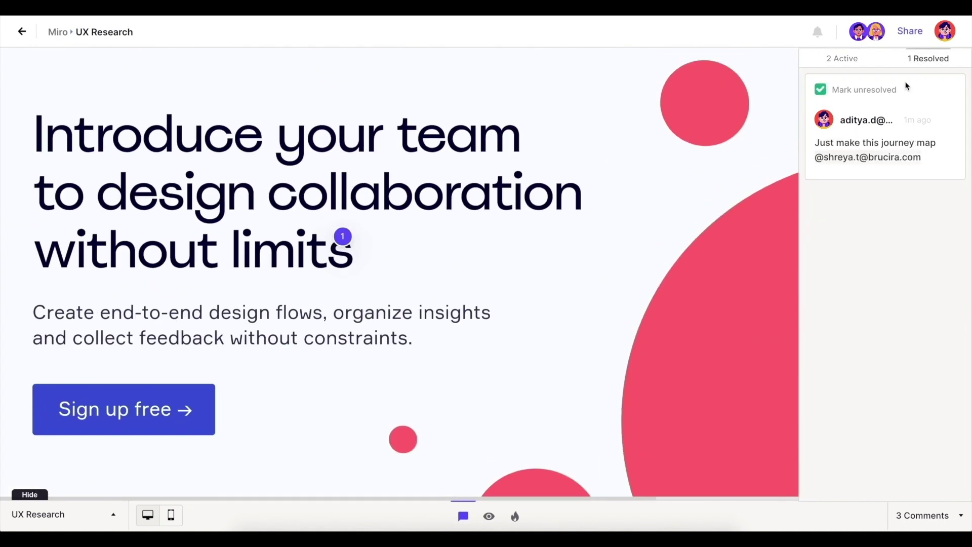
pyautogui.click(831, 135)
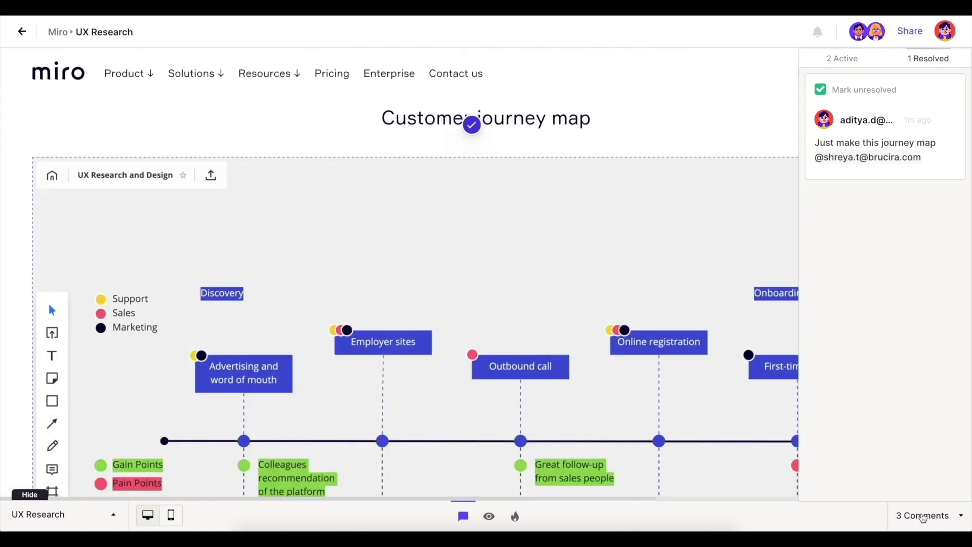
# - Close the comments panel, check the Share dialog, and switch to live Preview Mode
pyautogui.click(924, 517)
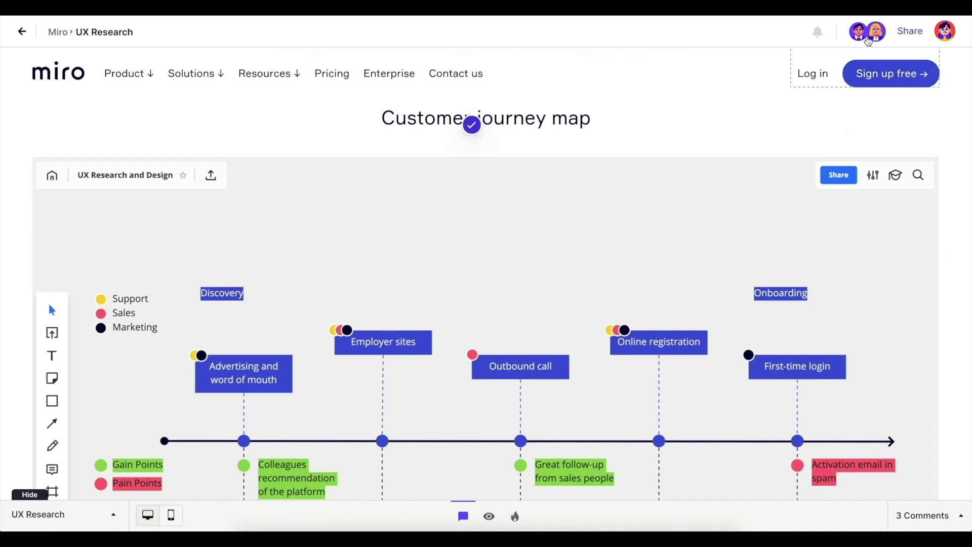
pyautogui.click(861, 40)
pyautogui.click(489, 516)
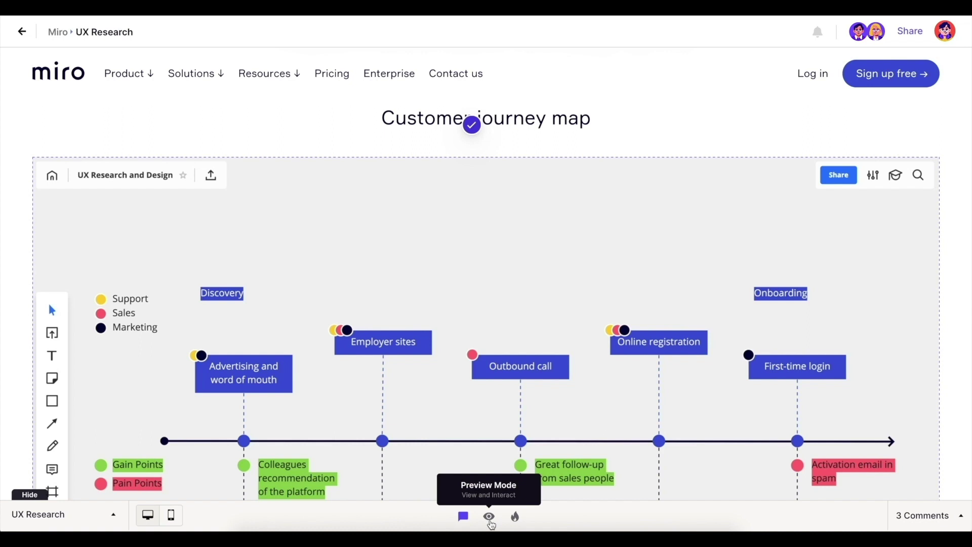
pyautogui.click(489, 516)
# - Preview the site at mobile width and scroll through it
pyautogui.click(172, 515)
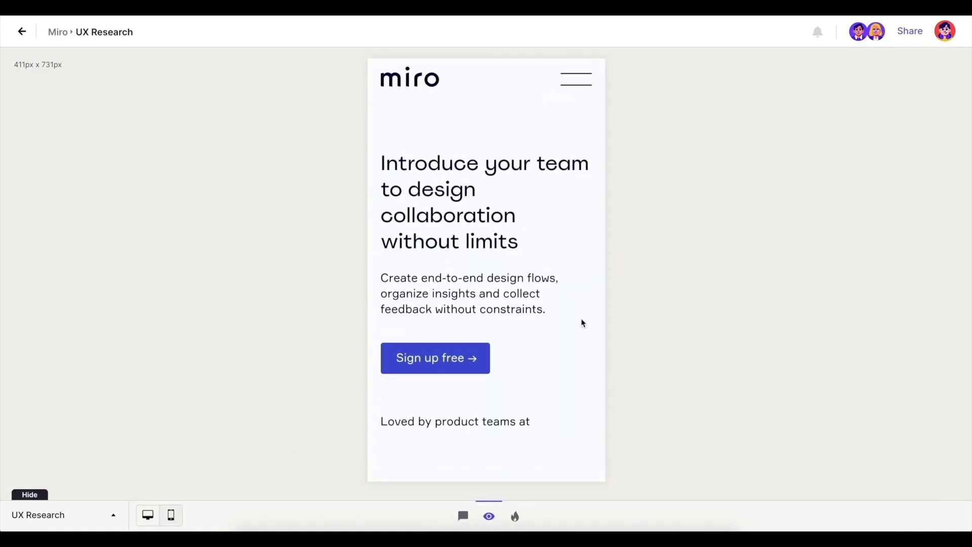
pyautogui.scroll(-2, 552, 360)
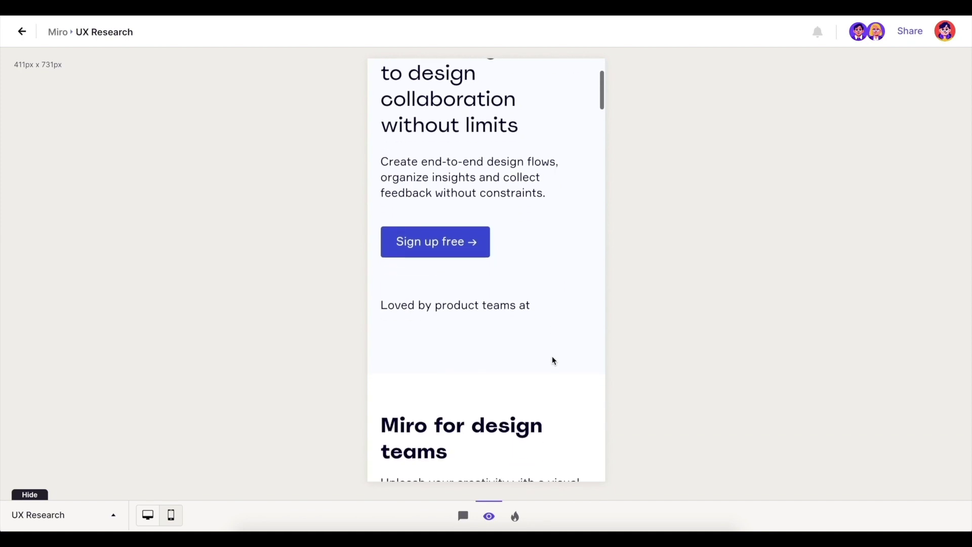
pyautogui.scroll(-4, 553, 360)
pyautogui.scroll(-1, 554, 361)
pyautogui.scroll(-1, 554, 361)
pyautogui.scroll(-5, 554, 361)
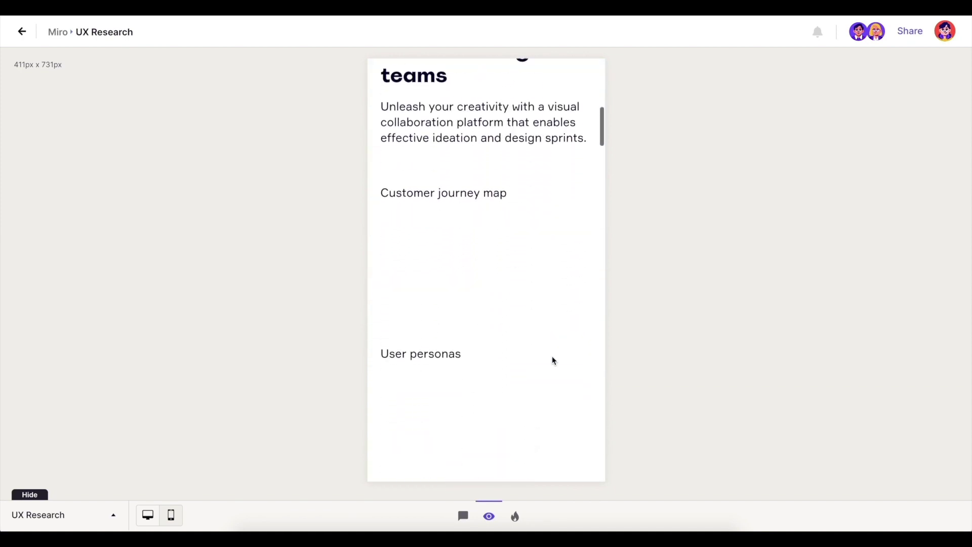
pyautogui.scroll(3, 554, 361)
pyautogui.scroll(5, 554, 361)
pyautogui.scroll(3, 554, 360)
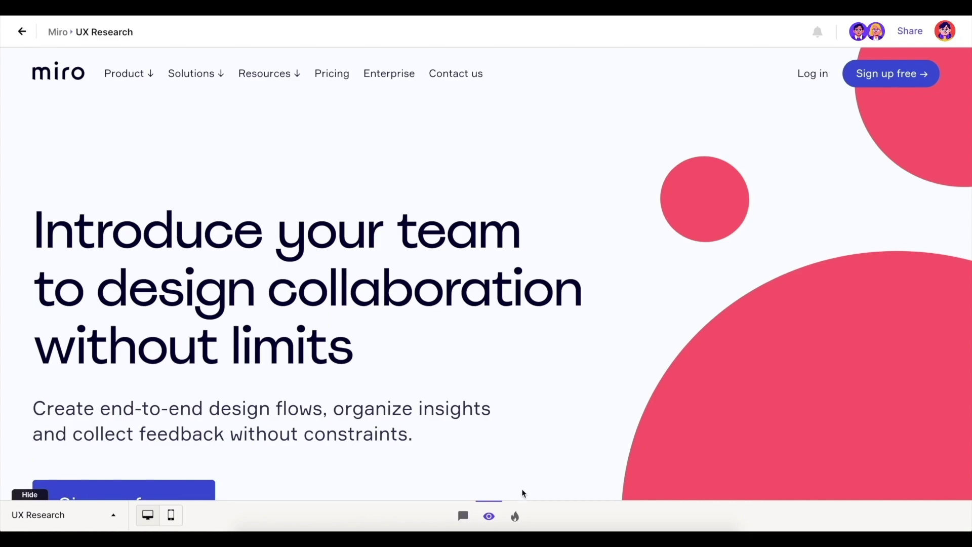
# - In Inspect, adjust the hero headline's margins, raising its left margin to 70 px
pyautogui.click(515, 516)
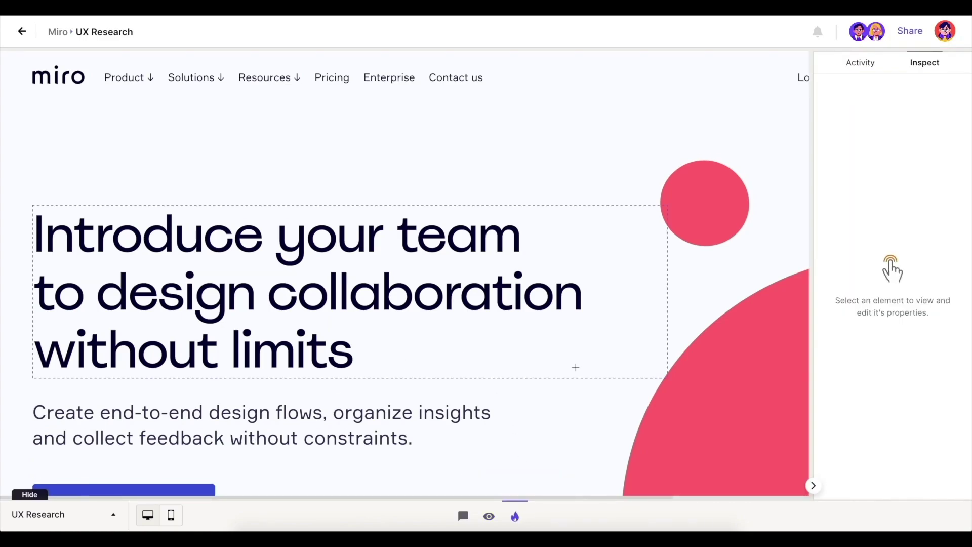
pyautogui.click(866, 234)
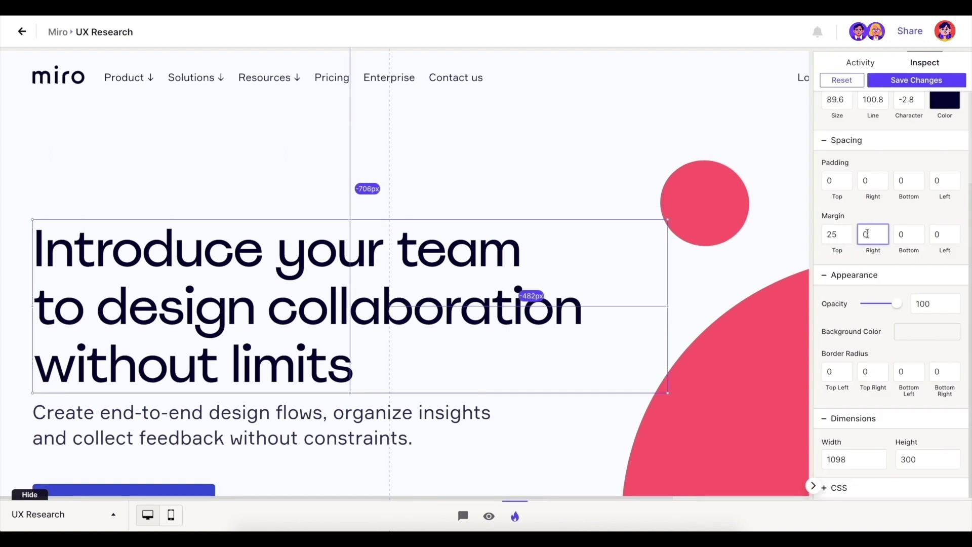
pyautogui.write('10')
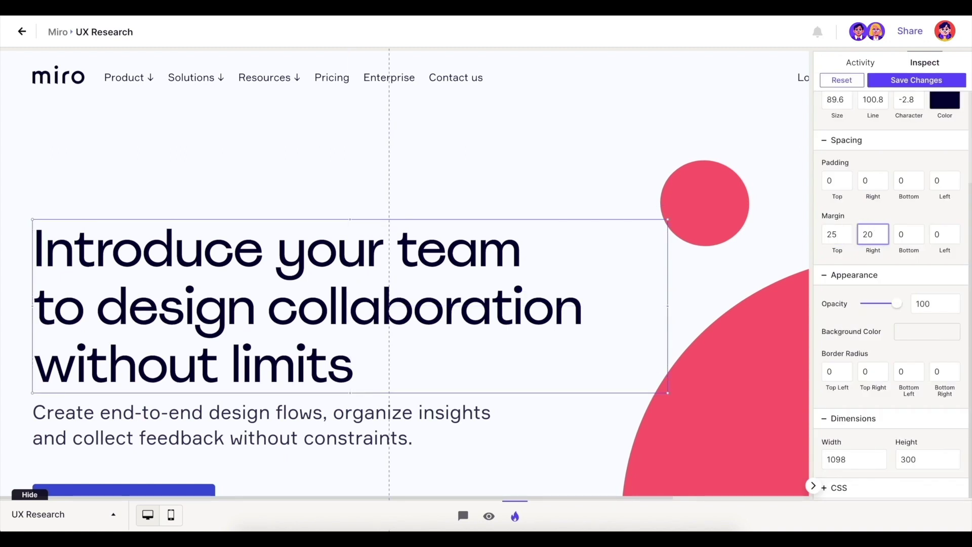
pyautogui.click(908, 231)
pyautogui.write('20')
pyautogui.click(945, 231)
pyautogui.write('60')
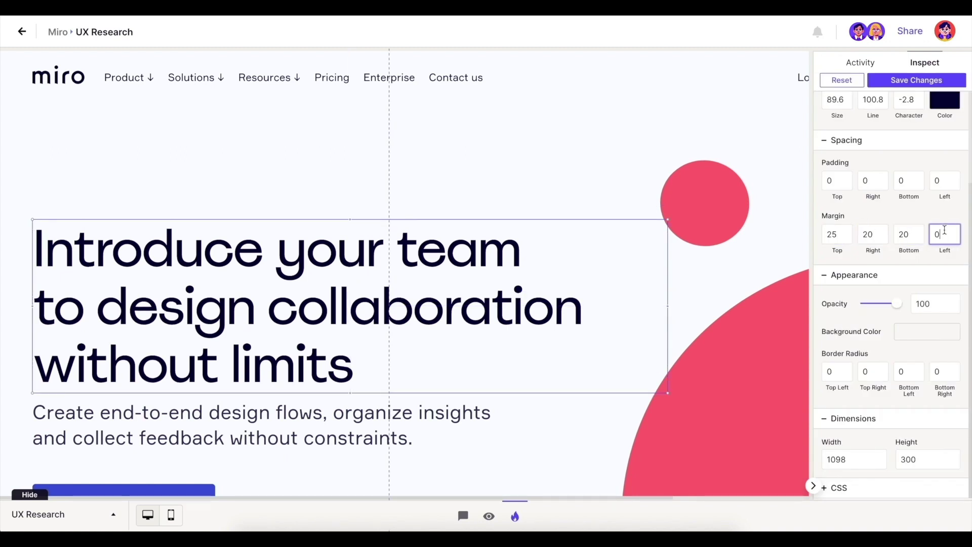
pyautogui.hotkey('shift', 'Up')
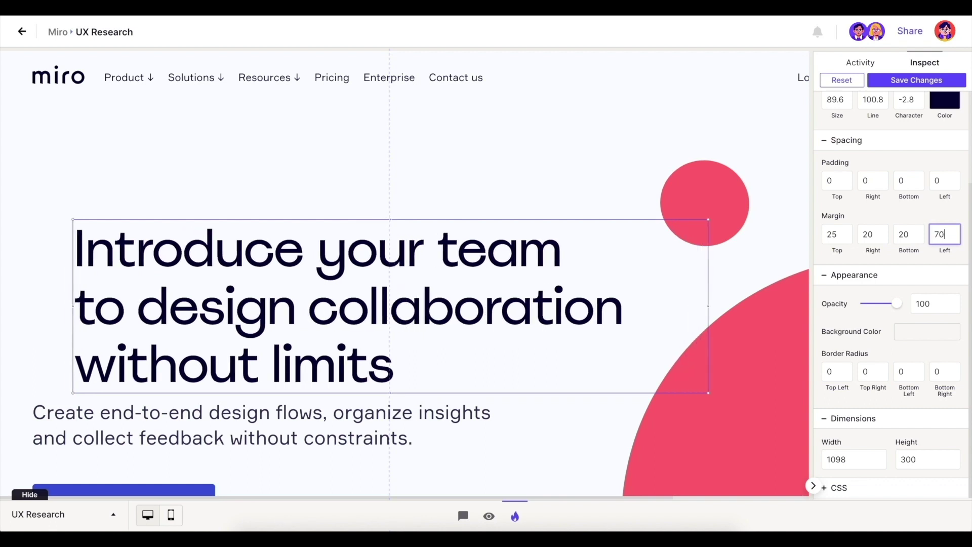
# - Set the hero subtitle's left margin to 70 px
pyautogui.click(360, 424)
pyautogui.click(942, 237)
pyautogui.write('10')
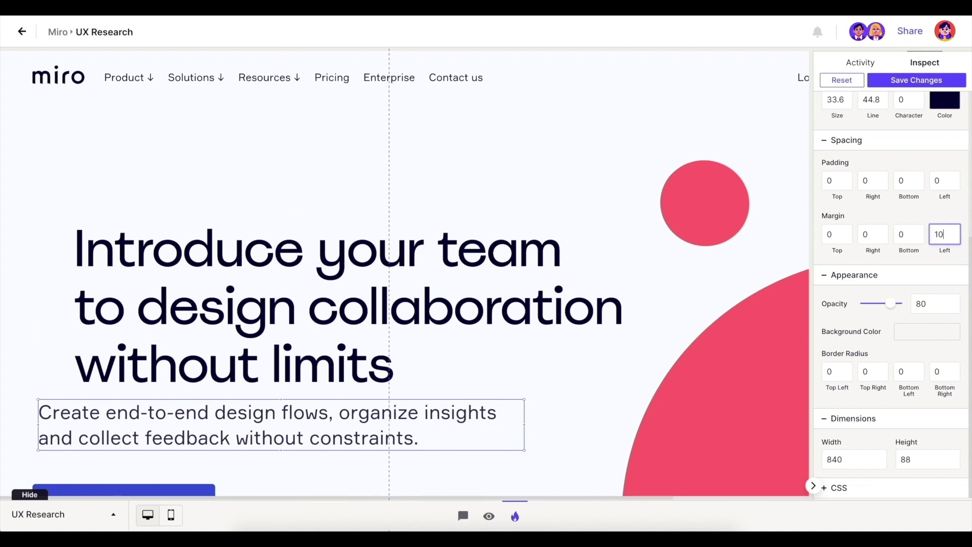
pyautogui.hotkey('shift', 'Up')
pyautogui.hotkey('shift', 'Up')
pyautogui.hotkey('shift', 'Up')
pyautogui.hotkey('shift', 'Up')
pyautogui.hotkey('shift', 'Up')
pyautogui.hotkey('shift', 'Up')
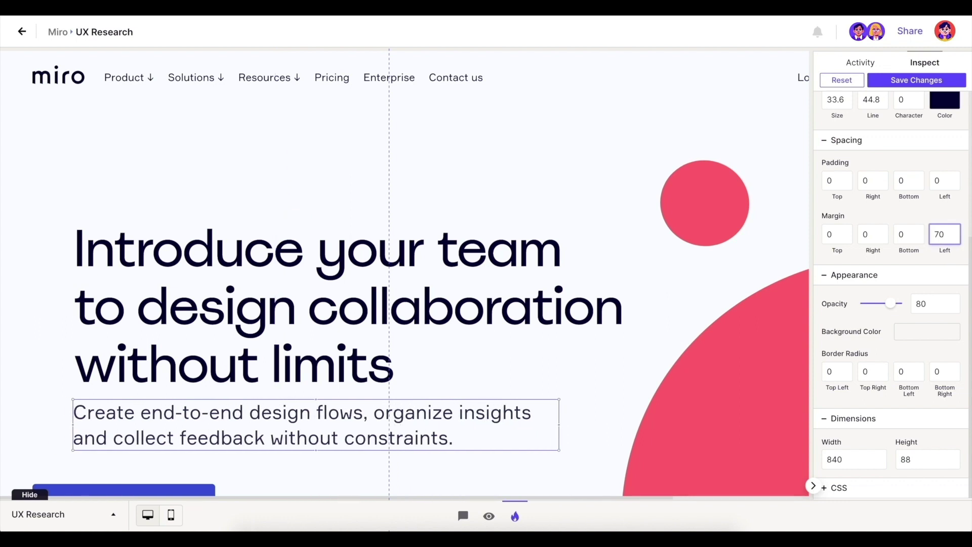
# - Shift the Sign up free button right to a 70 px left margin and recheck the headline
pyautogui.scroll(-2, 321, 397)
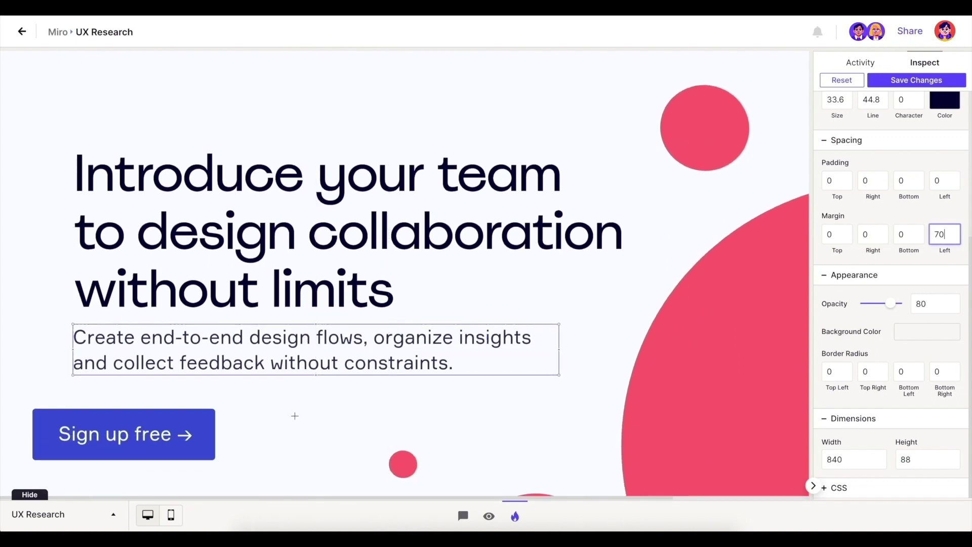
pyautogui.click(174, 435)
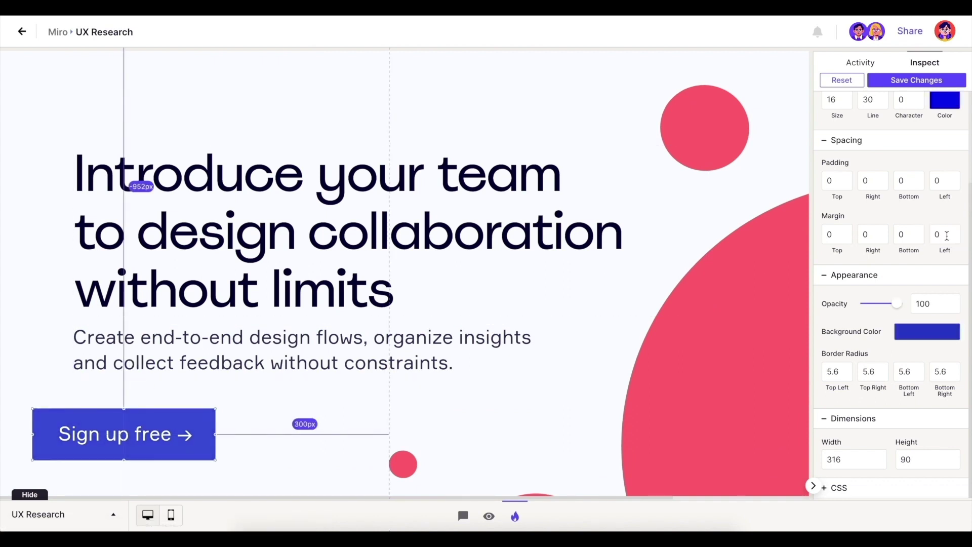
pyautogui.hotkey('shift', 'Up')
pyautogui.hotkey('shift', 'Up')
pyautogui.hotkey('shift', 'Up')
pyautogui.hotkey('shift', 'Up')
pyautogui.hotkey('shift', 'Up')
pyautogui.hotkey('shift', 'Up')
pyautogui.hotkey('shift', 'Up')
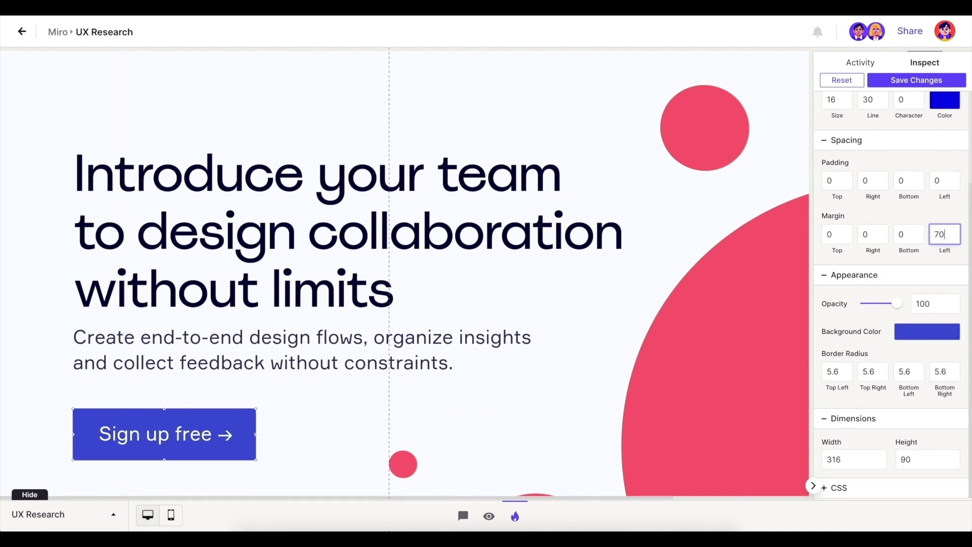
pyautogui.scroll(2, 454, 156)
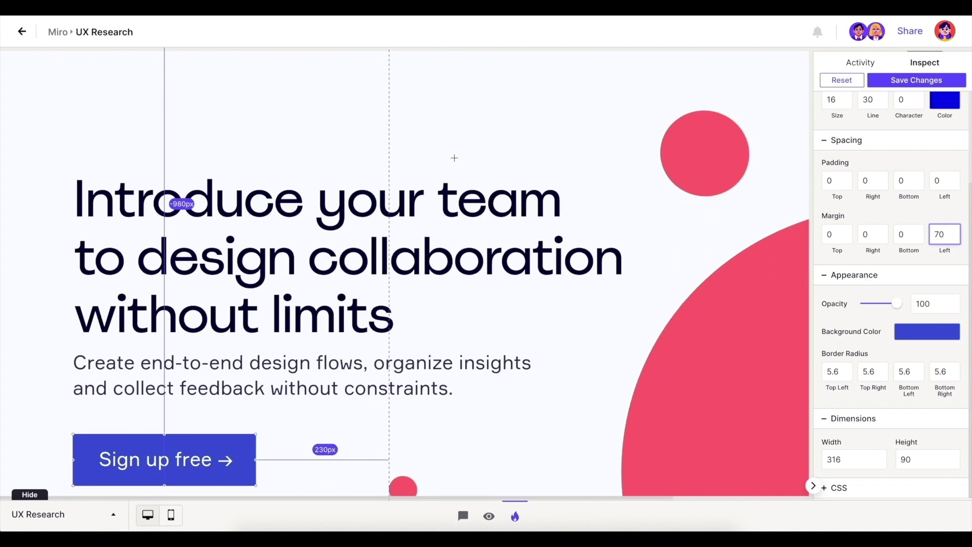
pyautogui.scroll(-4, 454, 156)
pyautogui.click(209, 172)
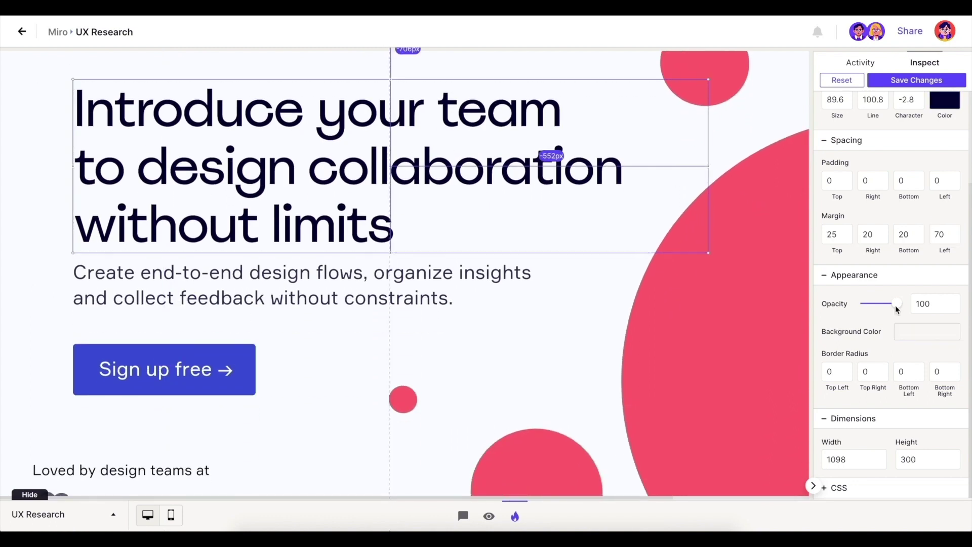
pyautogui.scroll(3, 897, 310)
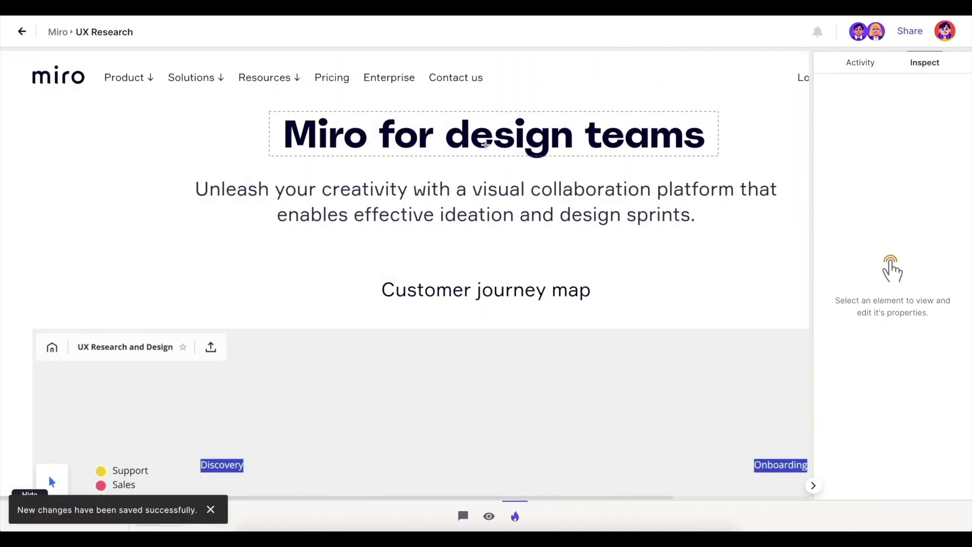
# - Change the 'Miro for design teams' heading to 'Miro for designers' and save the change
pyautogui.click(486, 145)
pyautogui.write('designe')
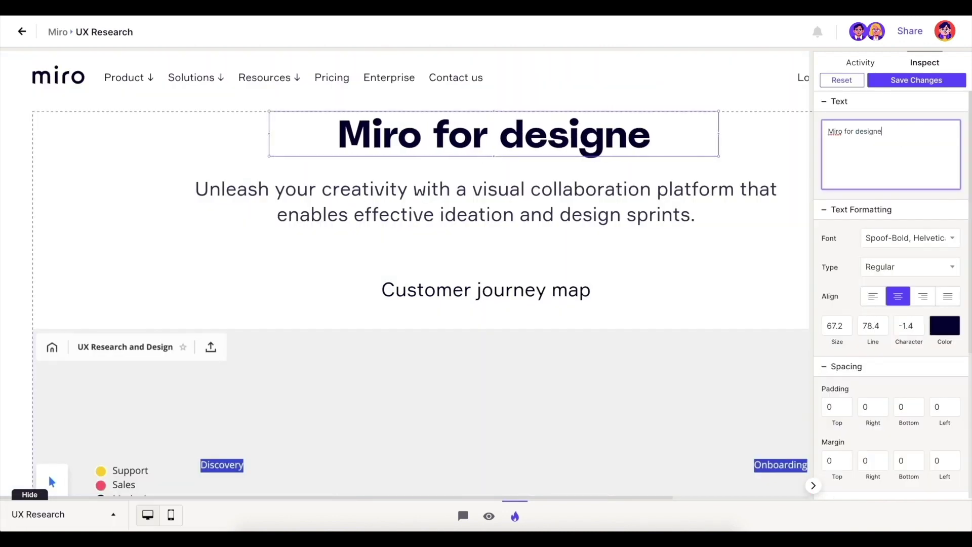
pyautogui.write('rs')
pyautogui.click(926, 81)
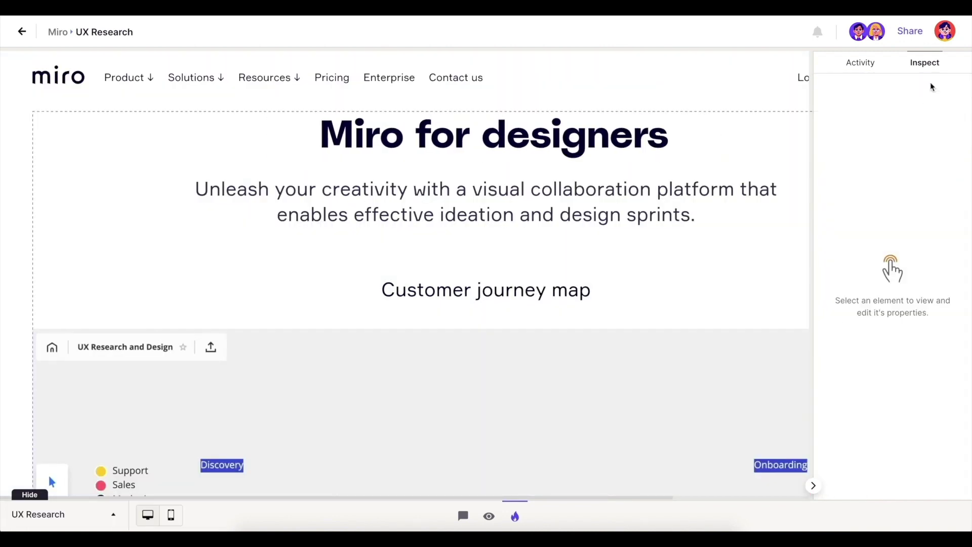
pyautogui.scroll(2, 688, 264)
pyautogui.scroll(3, 688, 264)
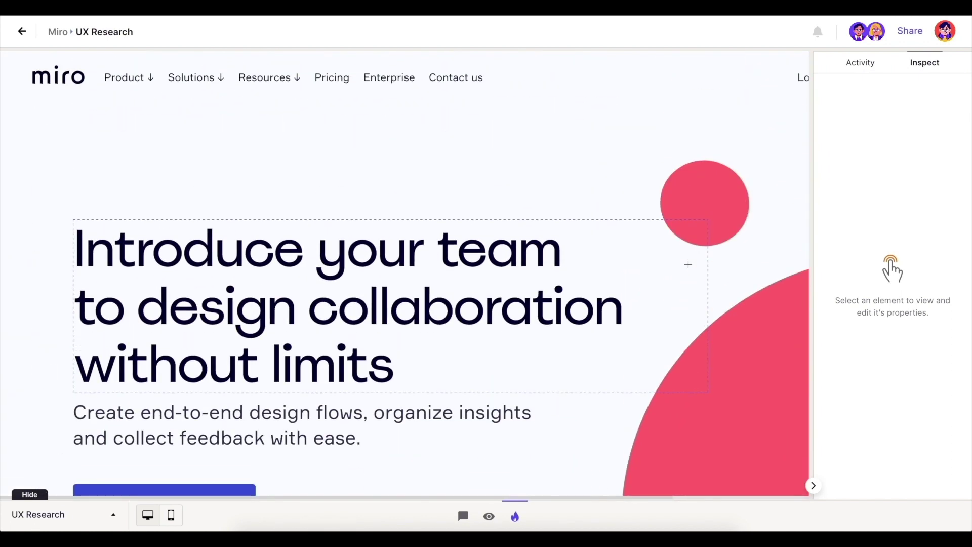
# - Hide the Inspect panel and scroll the full-width page to review the 'Miro for designers' edits
pyautogui.click(813, 485)
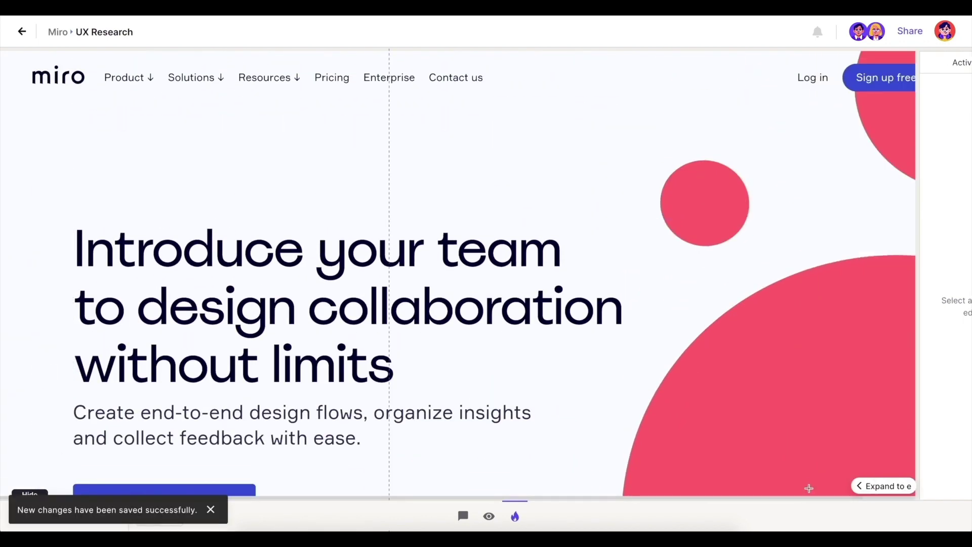
pyautogui.scroll(-1, 740, 343)
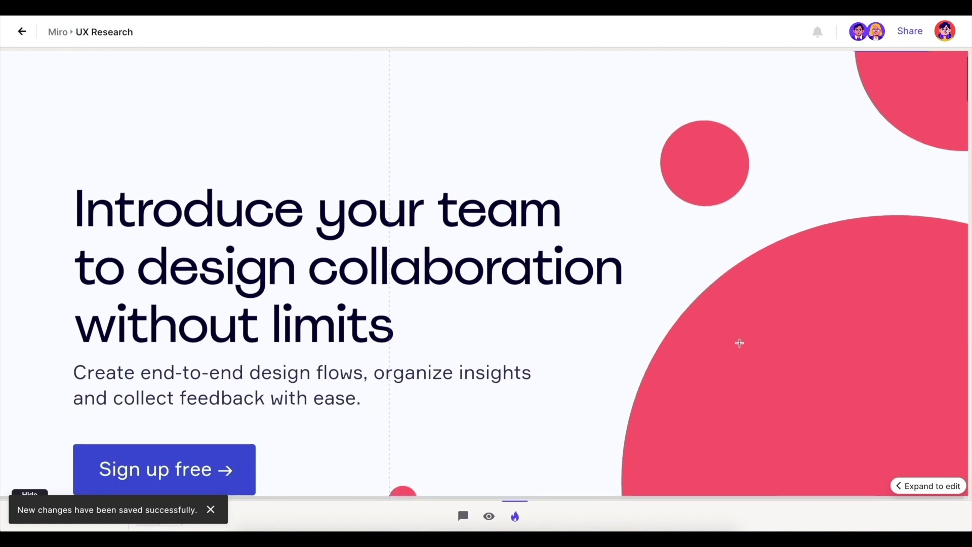
pyautogui.scroll(-3, 739, 344)
pyautogui.scroll(-1, 740, 343)
pyautogui.scroll(-5, 739, 343)
pyautogui.scroll(-4, 740, 344)
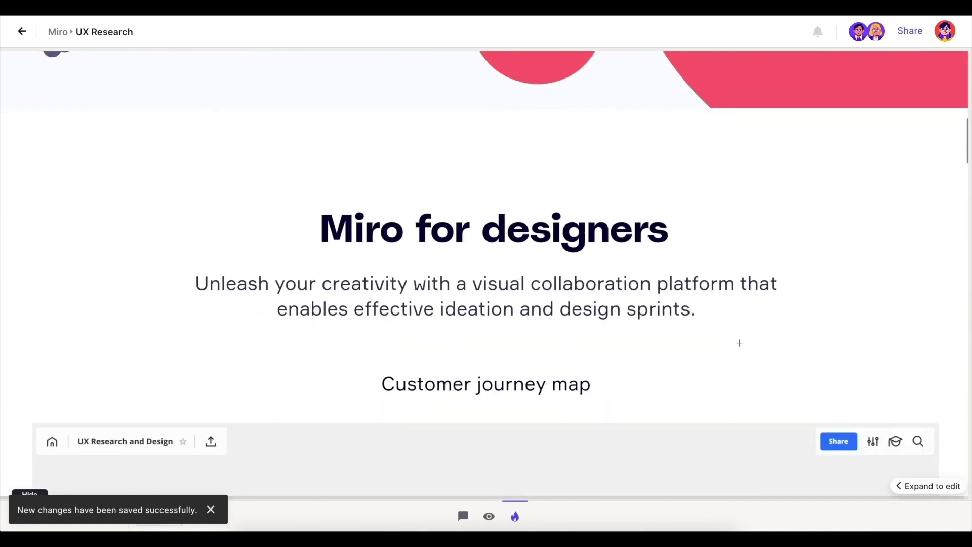